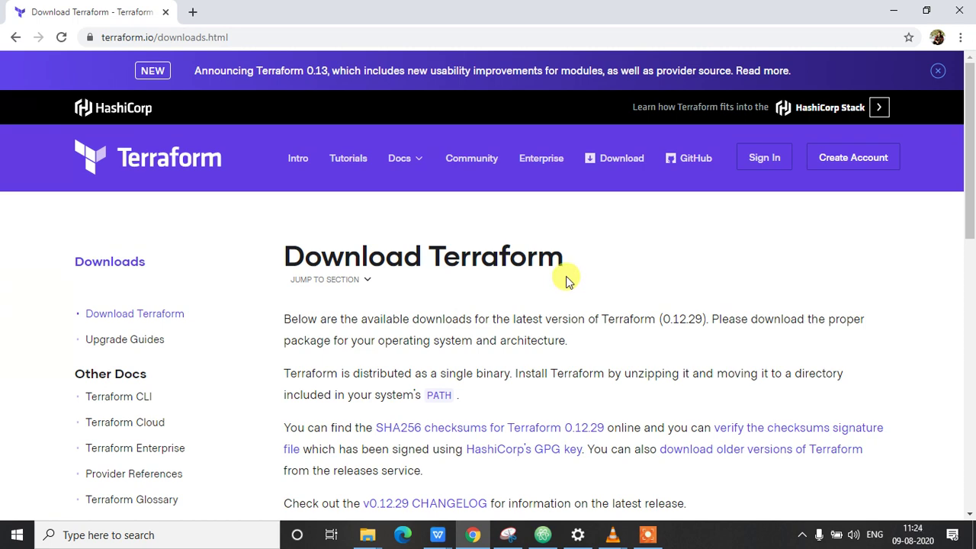
# Download the 64-bit Windows package of Terraform 0.12.29 from the Terraform downloads page.
pyautogui.scroll(-4, 566, 281)
pyautogui.scroll(5, 556, 266)
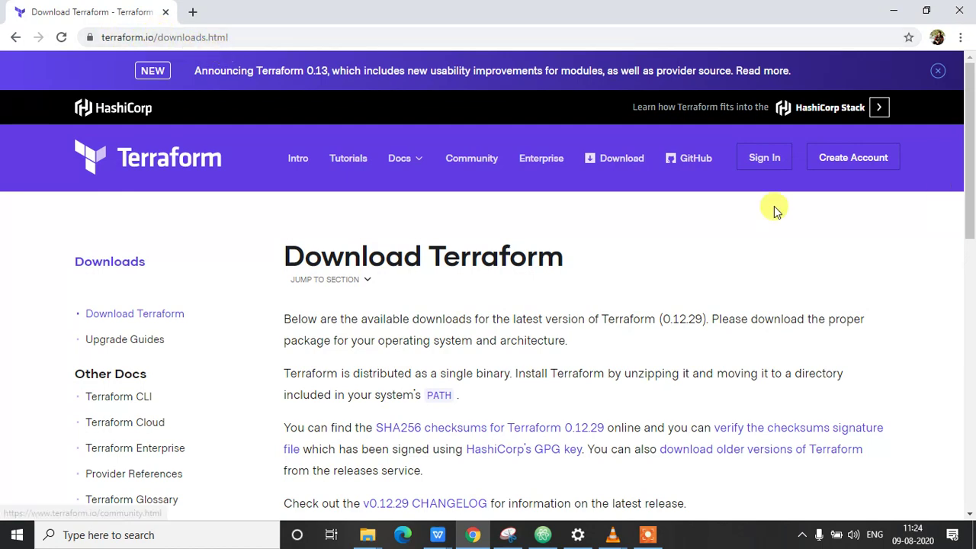
pyautogui.scroll(-15, 732, 213)
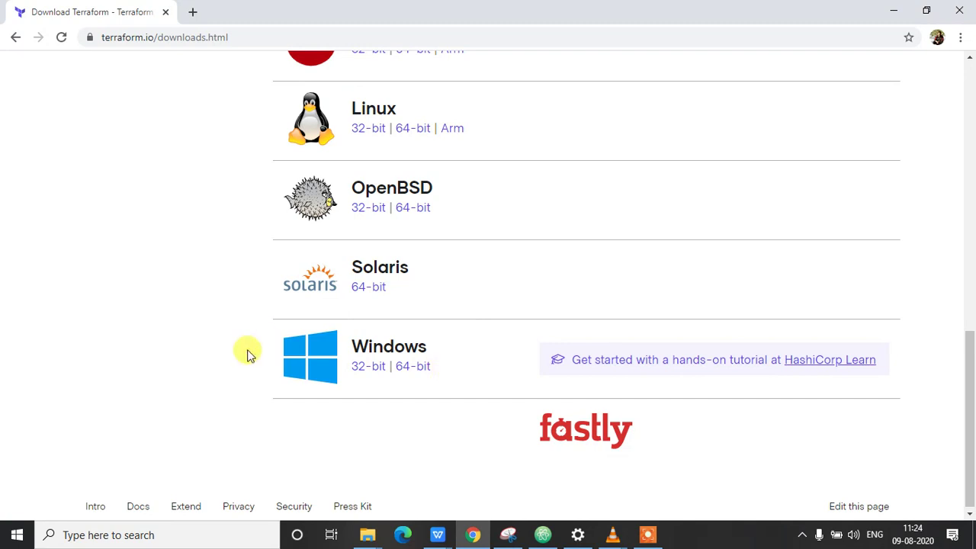
pyautogui.click(382, 379)
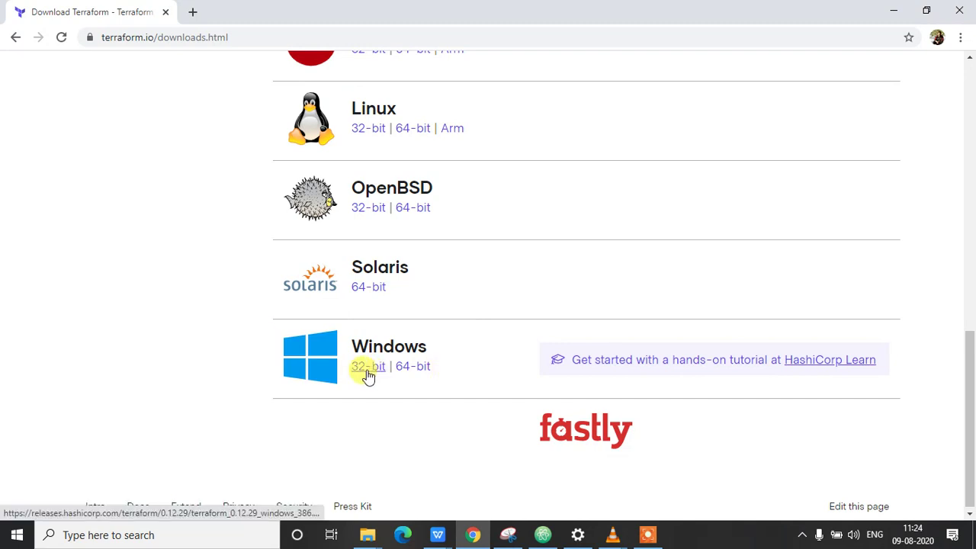
pyautogui.click(414, 373)
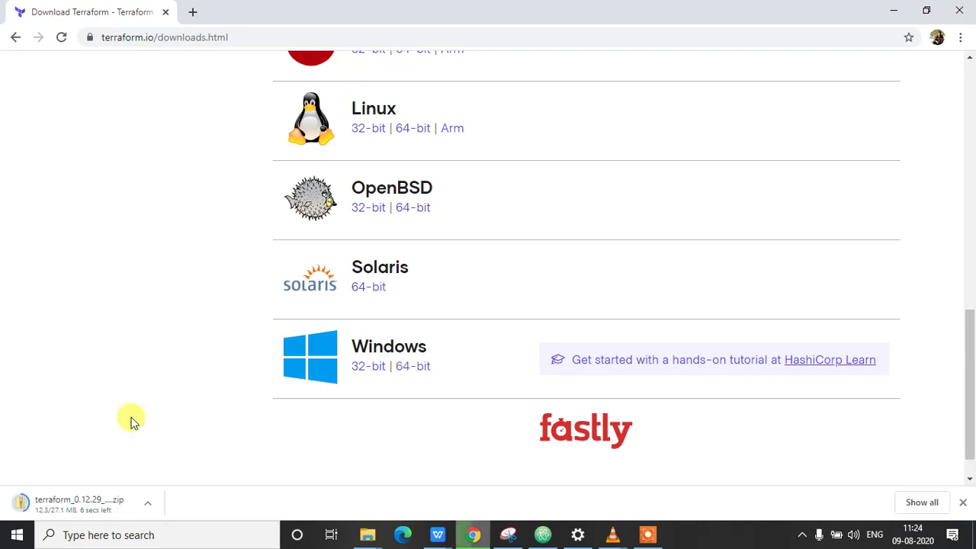
# Show the downloaded Terraform zip file in its folder in File Explorer.
pyautogui.click(148, 506)
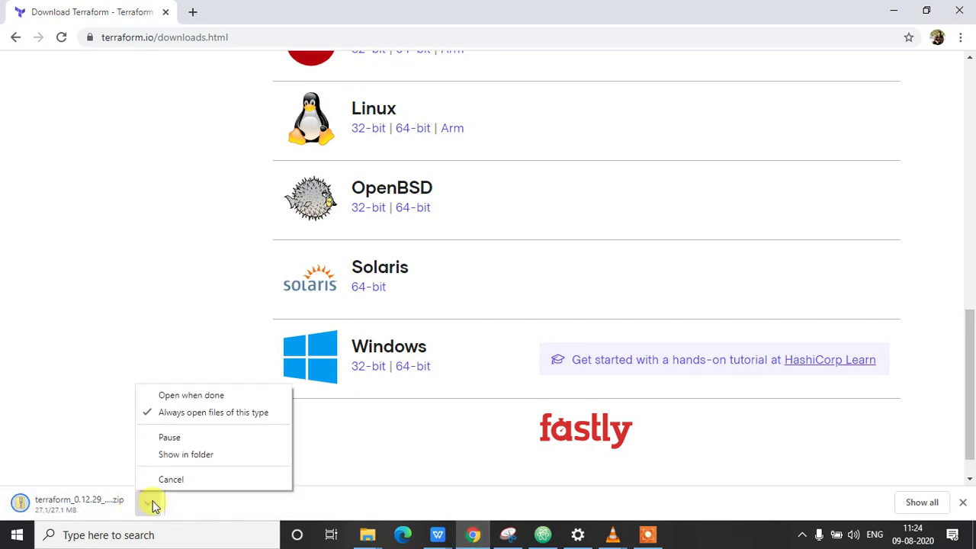
pyautogui.click(191, 455)
pyautogui.click(895, 82)
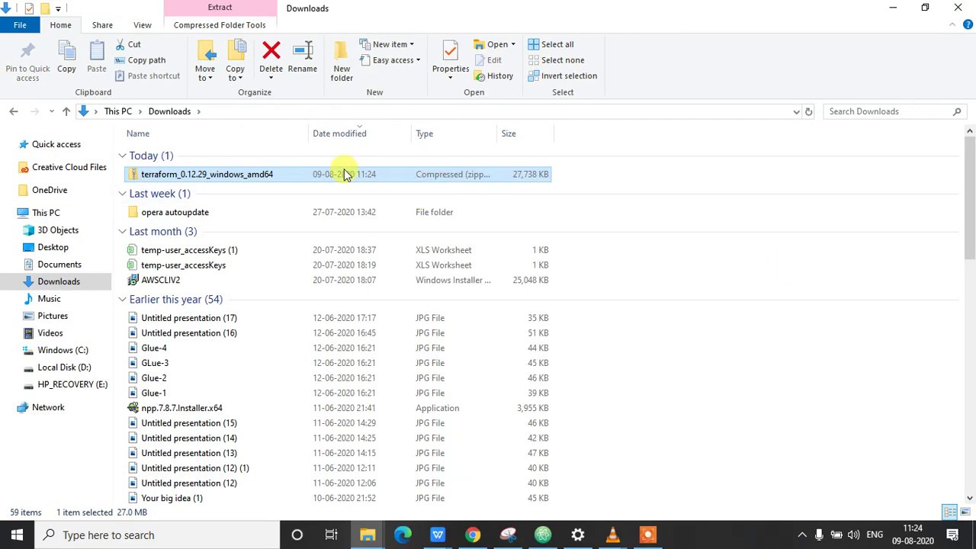
# Extract all files of the terraform_0.12.29_windows_amd64 archive to the folder C:\terraform.
pyautogui.doubleClick(236, 175)
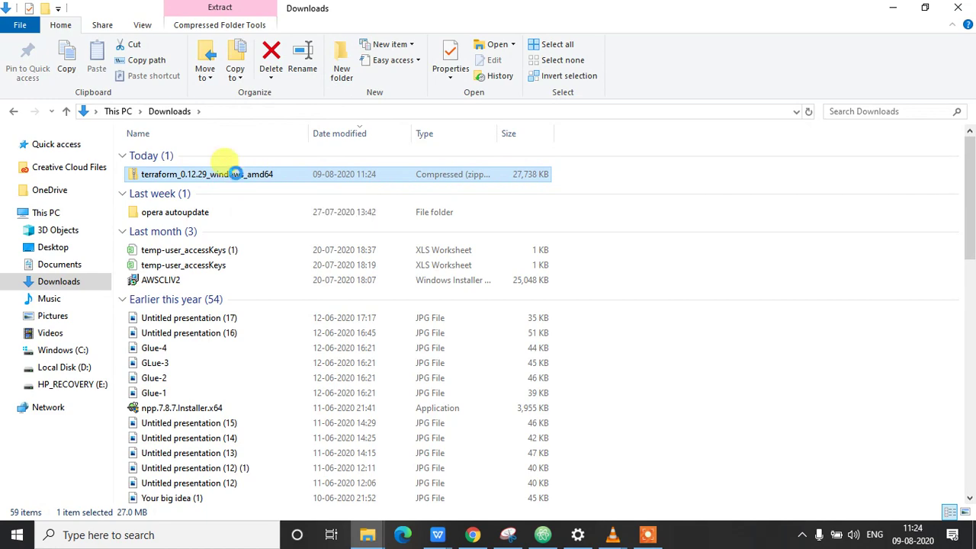
pyautogui.rightClick(236, 175)
pyautogui.click(294, 238)
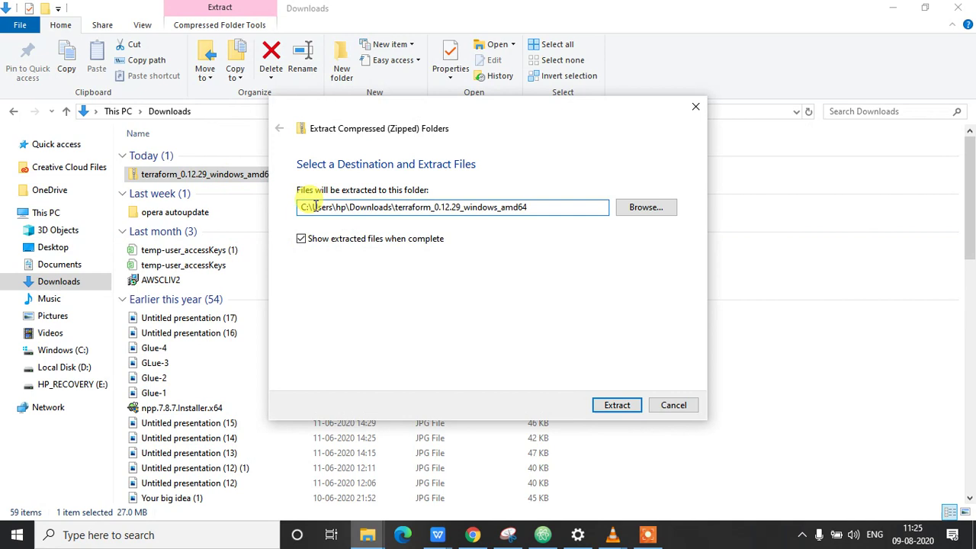
pyautogui.moveTo(315, 207); pyautogui.dragTo(538, 209)
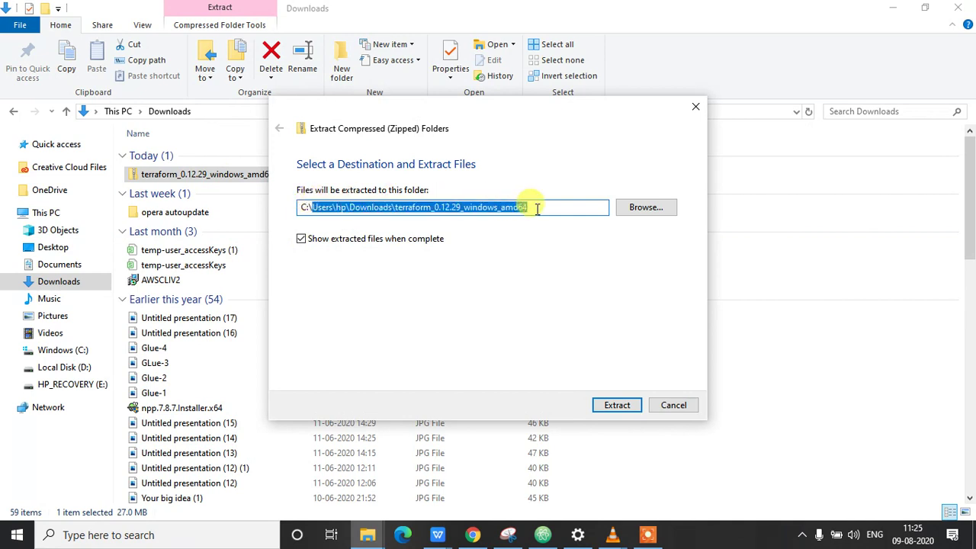
pyautogui.write('terraform')
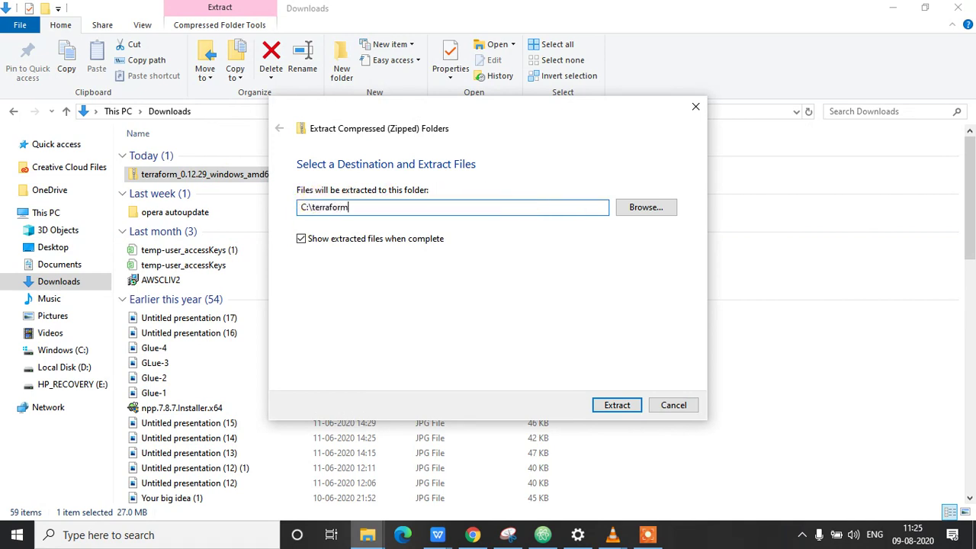
pyautogui.click(619, 404)
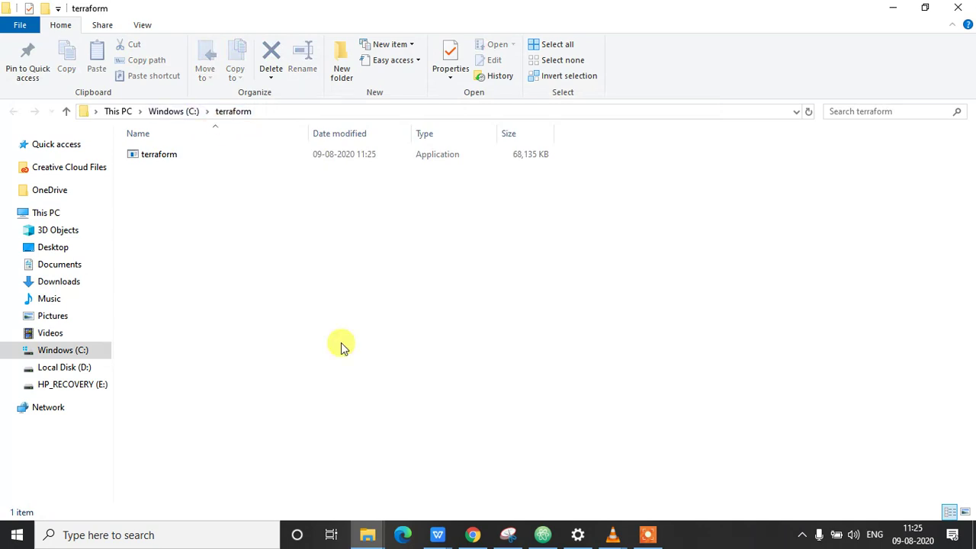
# Open Windows PowerShell and run the terraform command to test whether it is recognized.
pyautogui.click(179, 529)
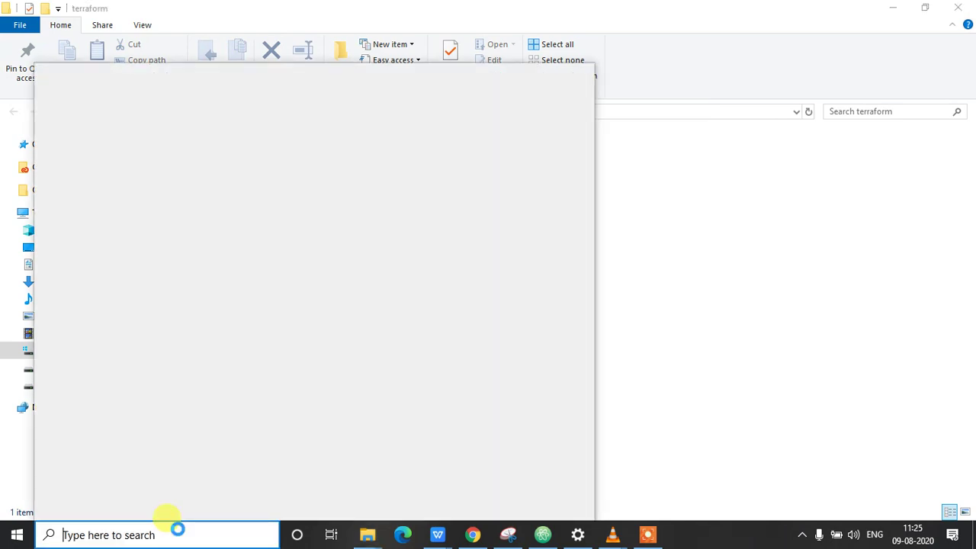
pyautogui.write('powersh')
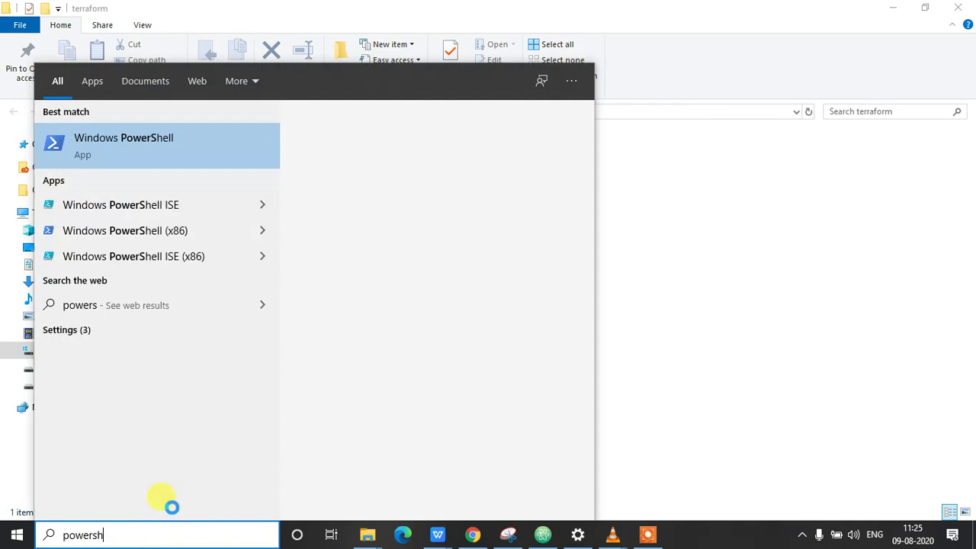
pyautogui.click(166, 147)
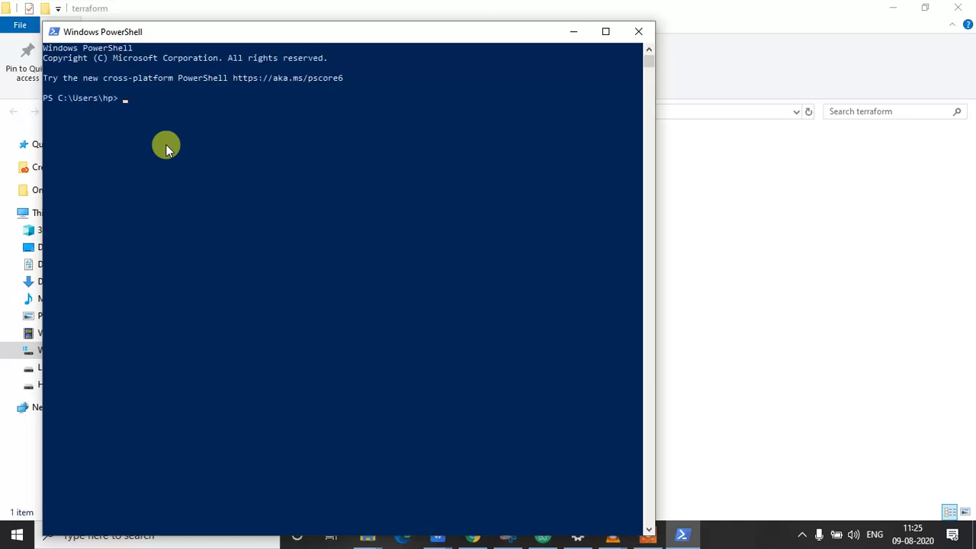
pyautogui.write('terraform')
pyautogui.press('Return')
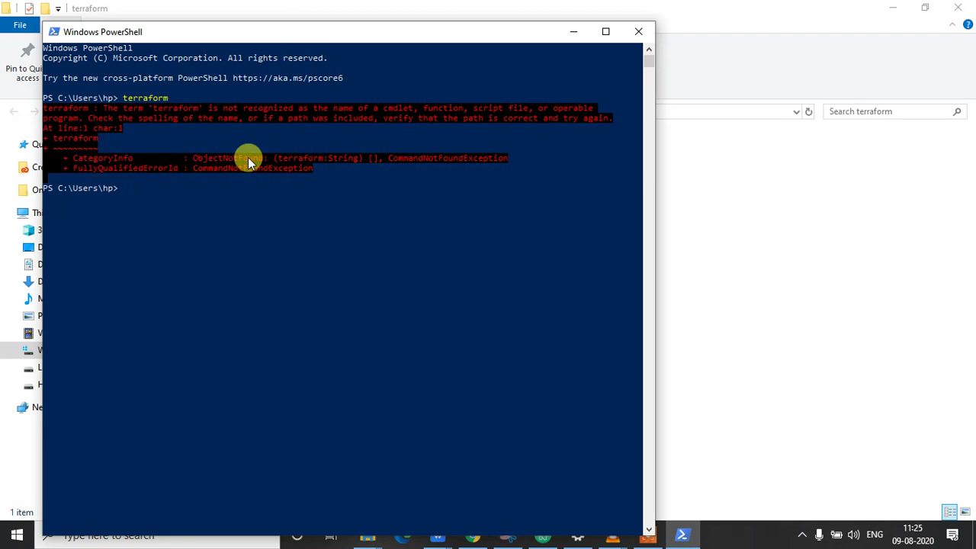
pyautogui.moveTo(422, 32); pyautogui.dragTo(226, 185)
pyautogui.moveTo(251, 48); pyautogui.dragTo(338, 239)
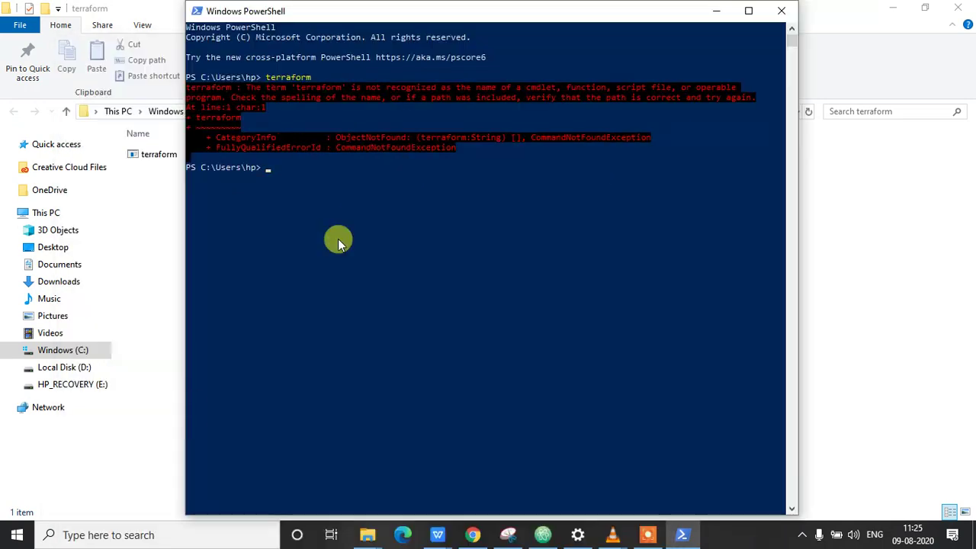
# Find the system environment variables setting through Windows search and open the Environment Variables dialog.
pyautogui.click(113, 537)
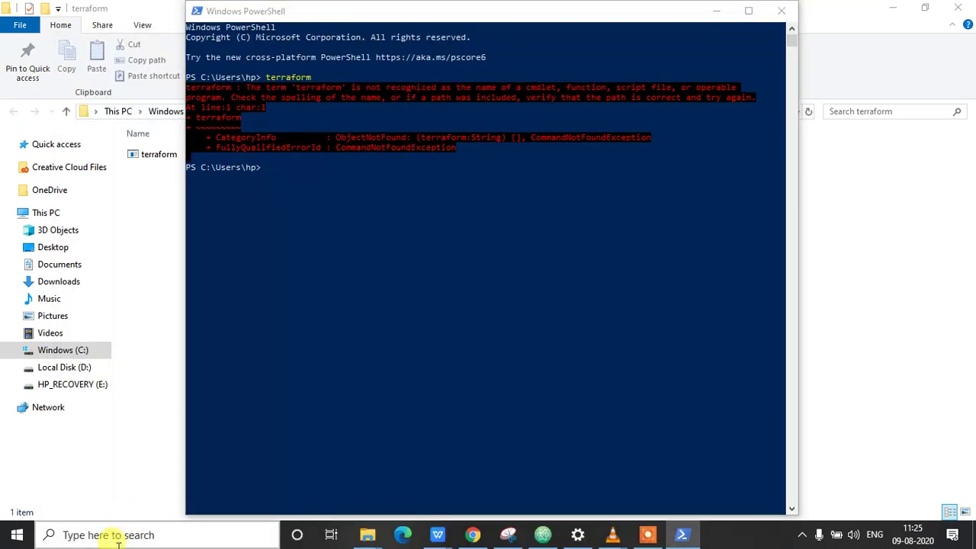
pyautogui.write('envir')
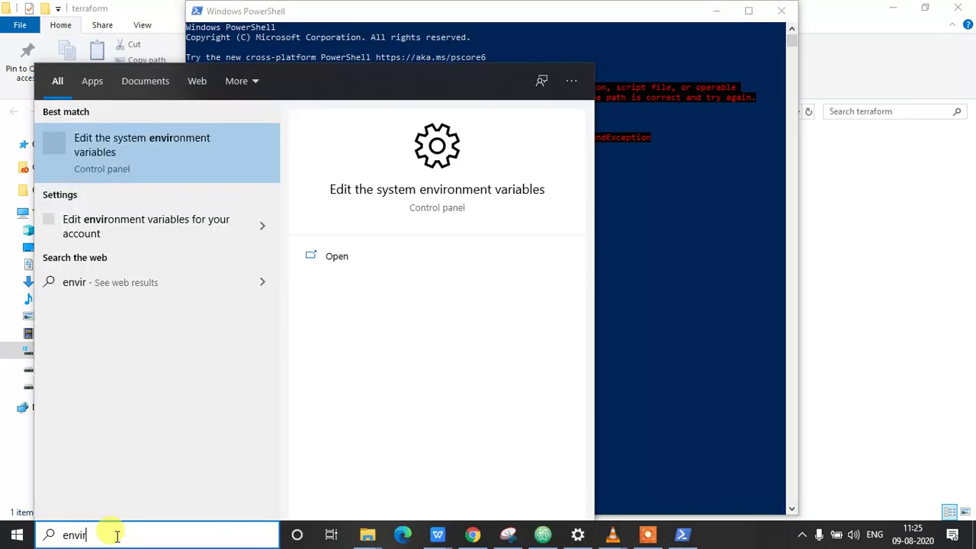
pyautogui.click(112, 151)
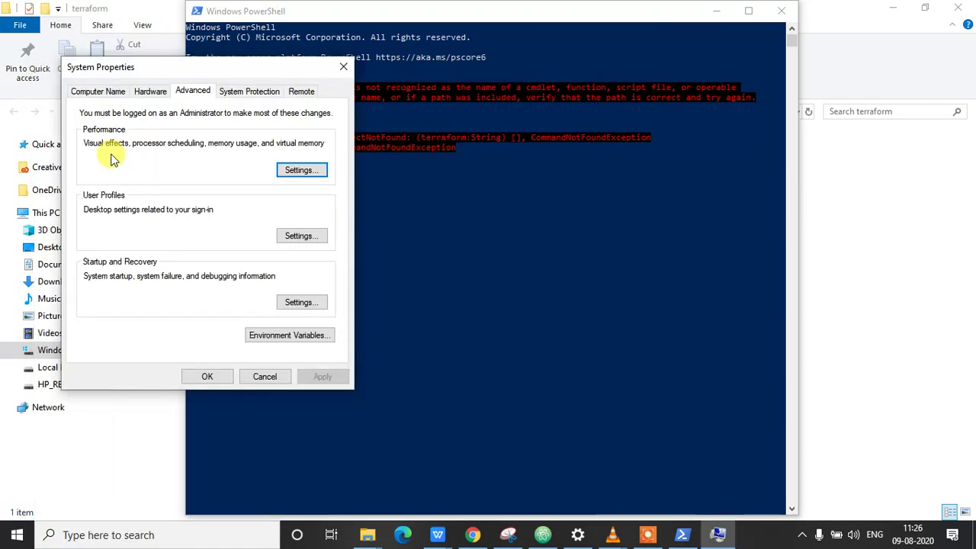
pyautogui.click(280, 336)
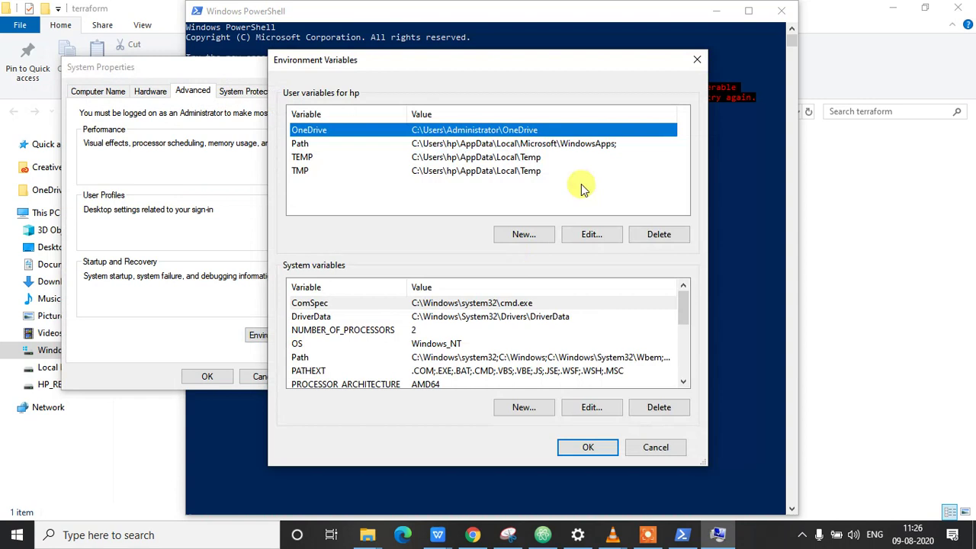
# Add C:\terraform as a new entry in the user Path variable and save the environment variables.
pyautogui.click(294, 146)
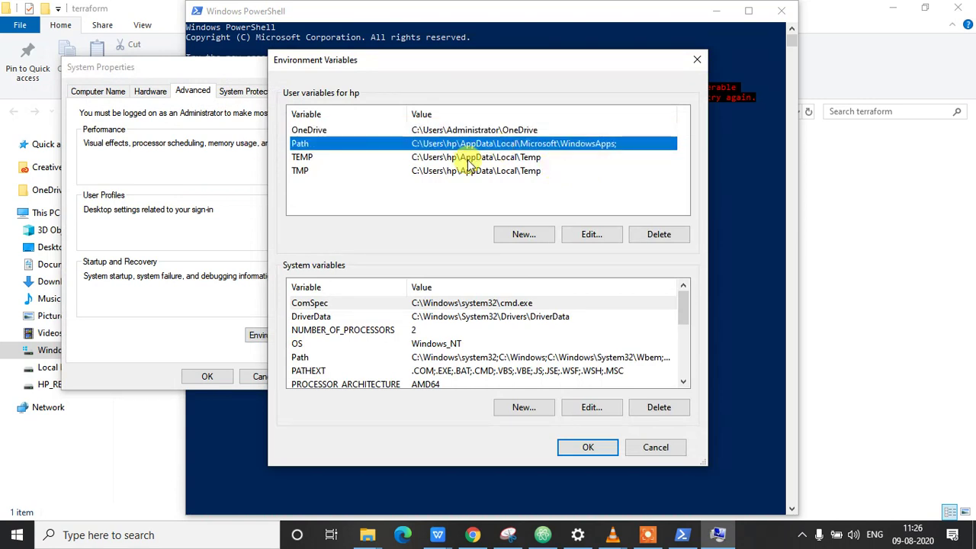
pyautogui.click(585, 234)
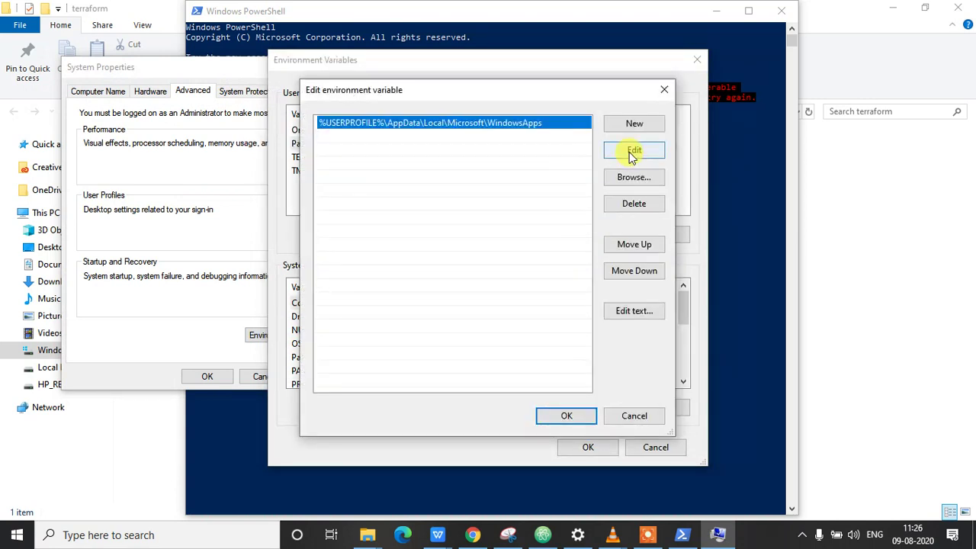
pyautogui.click(484, 141)
pyautogui.click(633, 124)
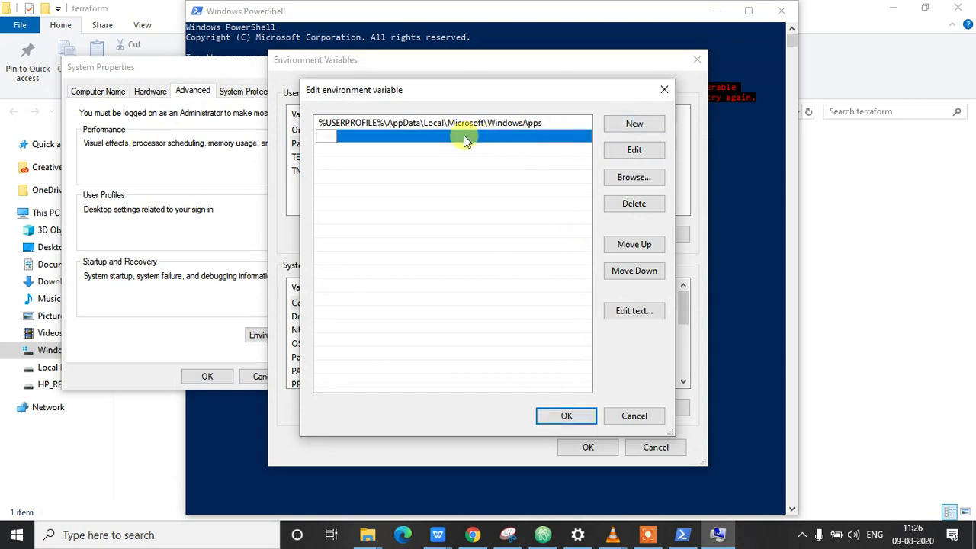
pyautogui.write('C:\terraform')
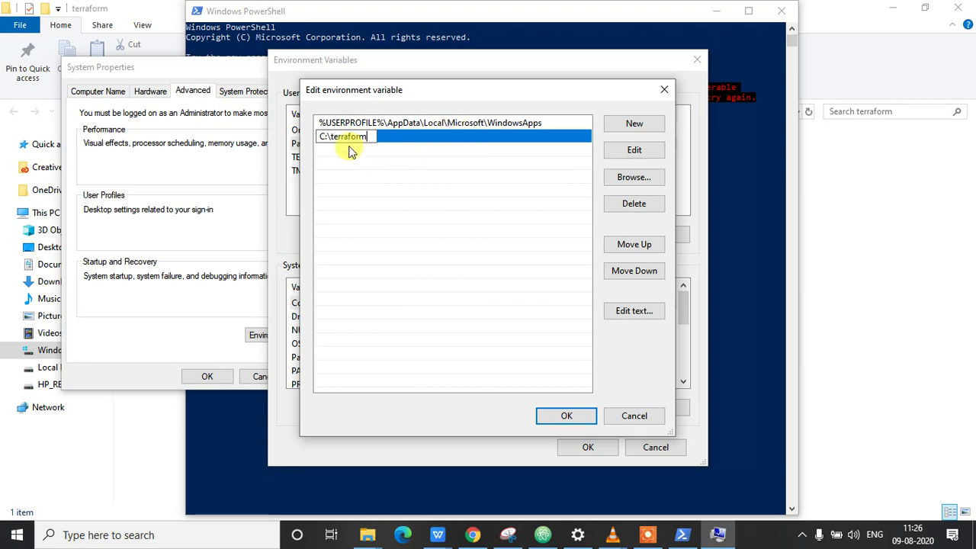
pyautogui.click(564, 415)
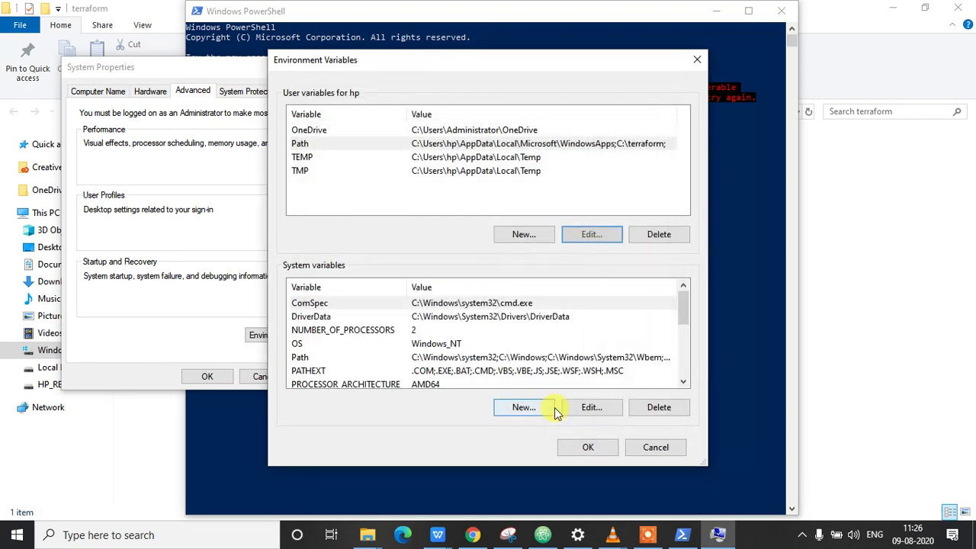
pyautogui.click(592, 449)
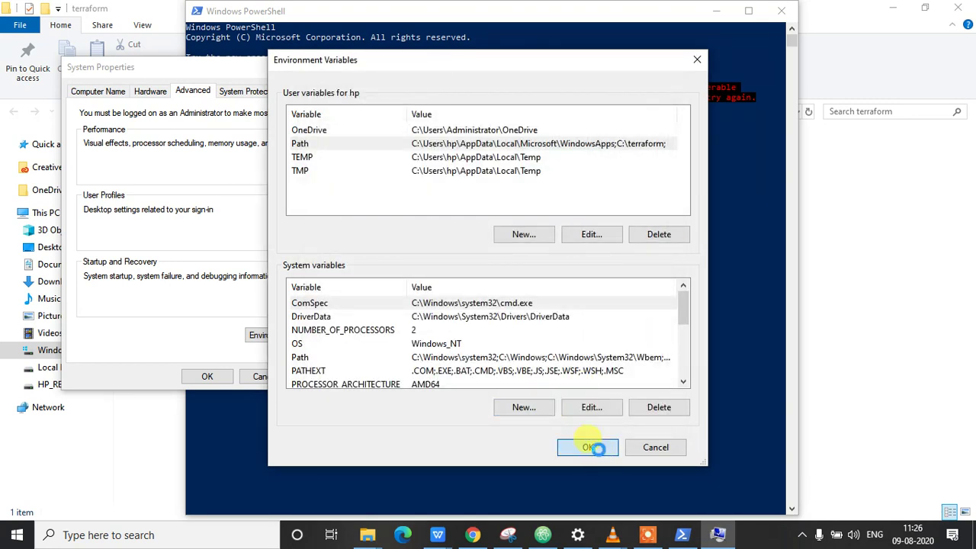
# Close and reopen Windows PowerShell, and run the terraform command again to verify the installation.
pyautogui.click(763, 11)
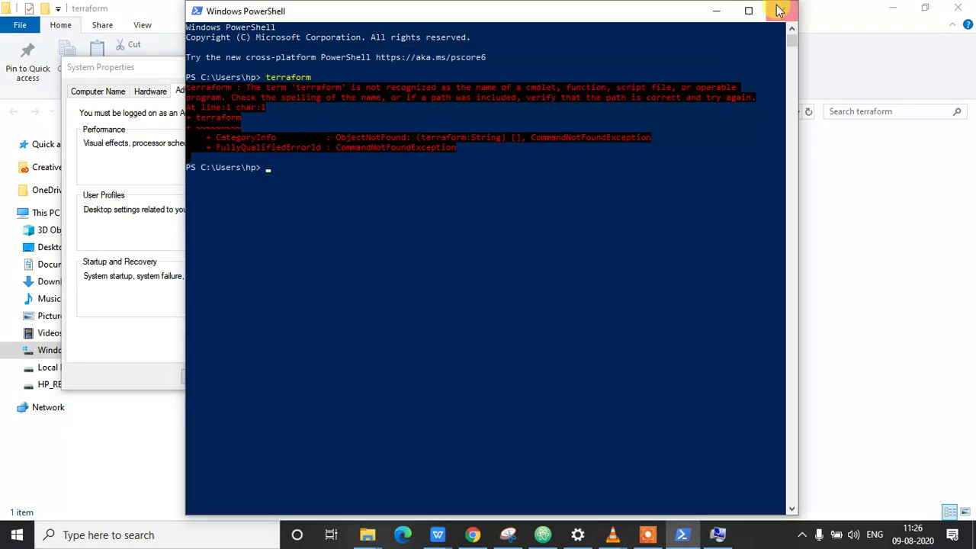
pyautogui.click(778, 10)
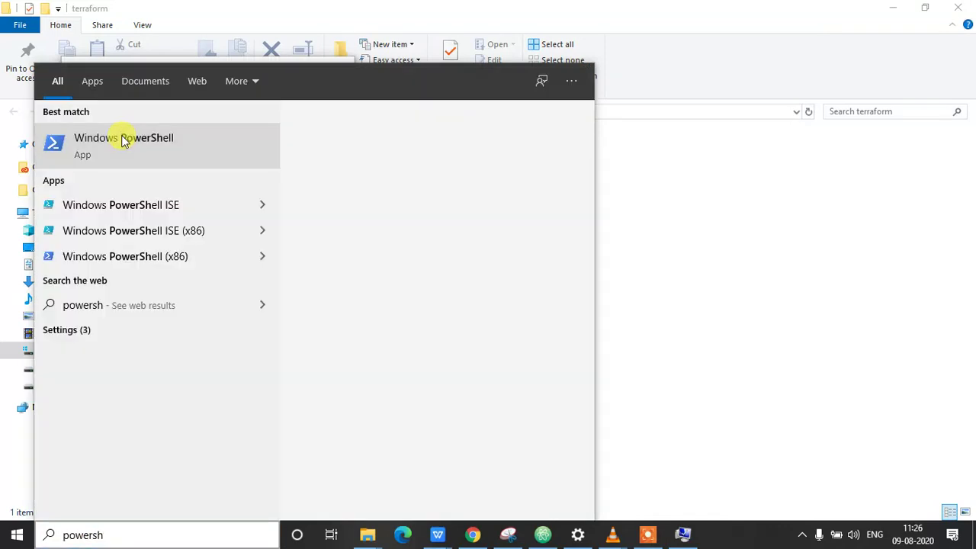
pyautogui.click(122, 142)
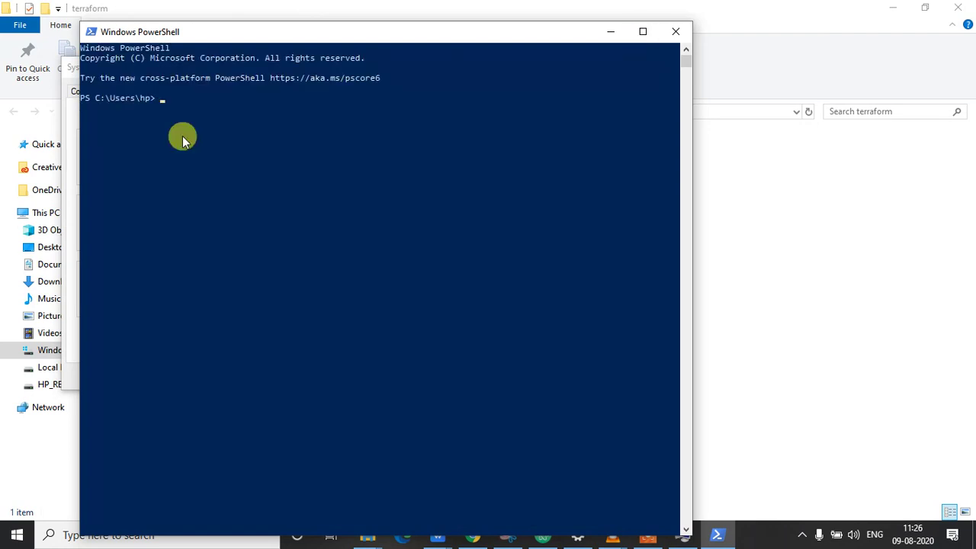
pyautogui.write('terraform')
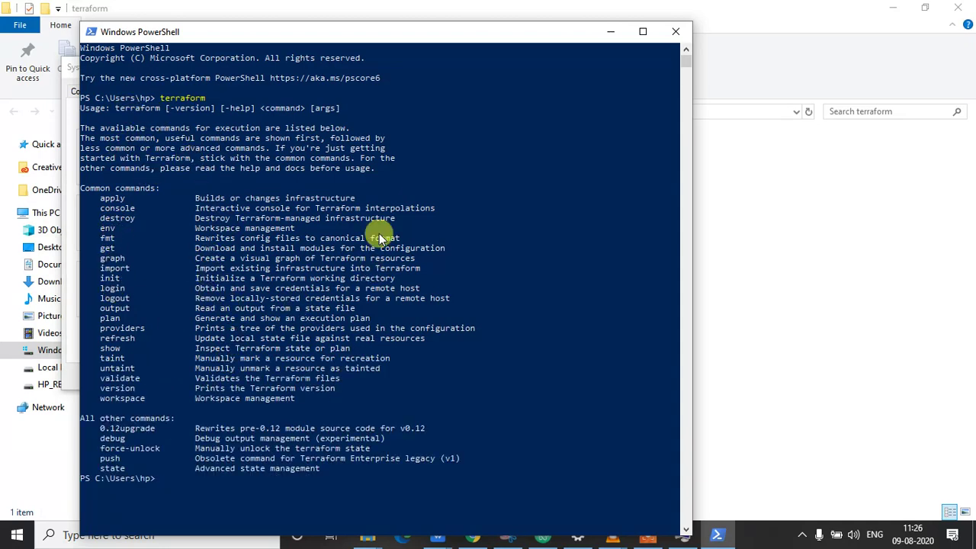
pyautogui.moveTo(295, 33); pyautogui.dragTo(259, 19)
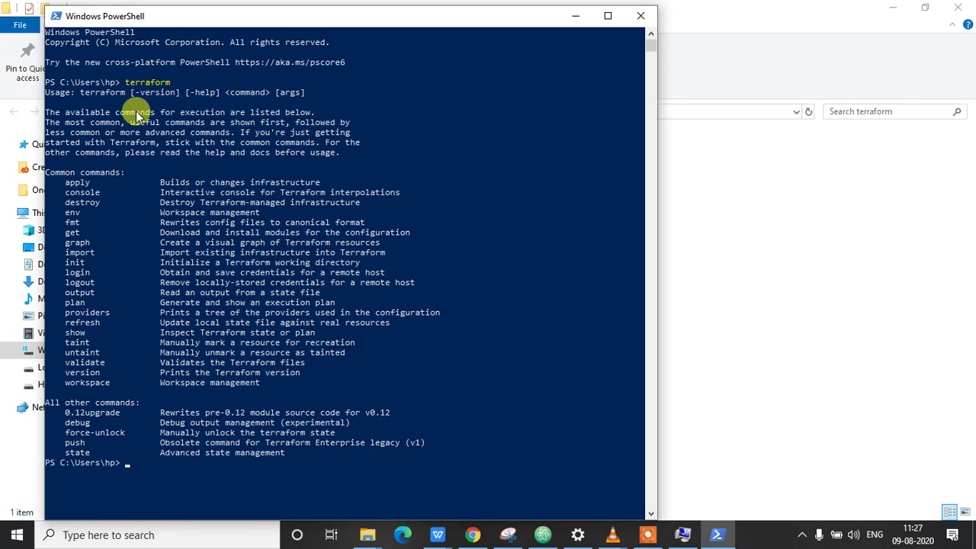
pyautogui.moveTo(152, 16); pyautogui.dragTo(145, 10)
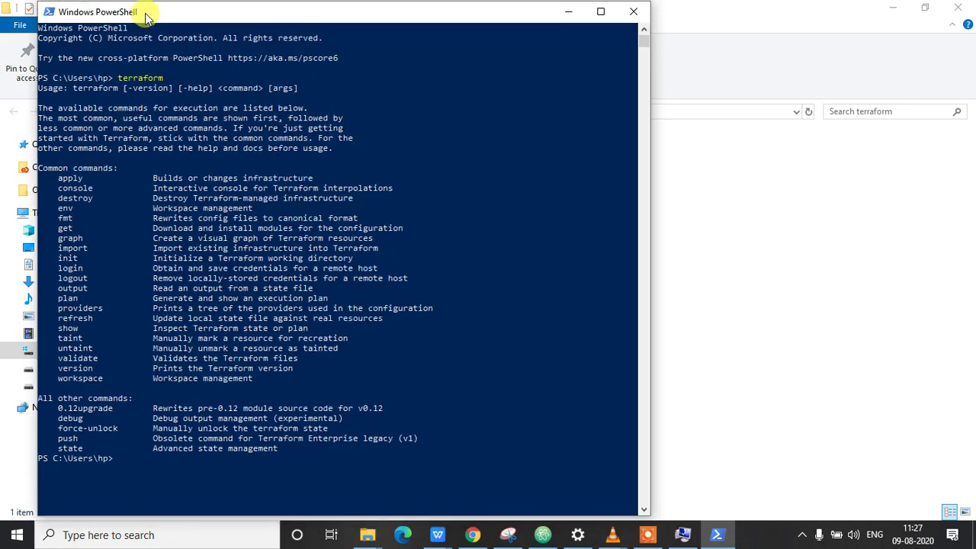